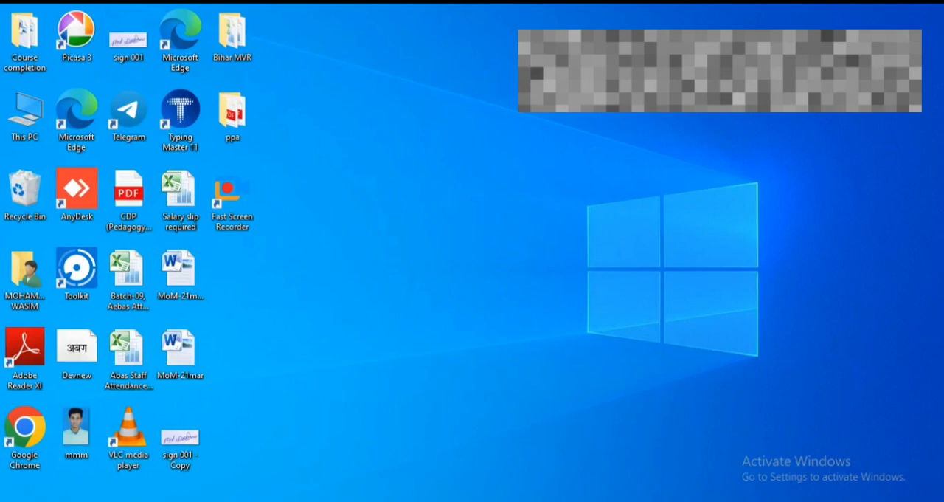
Switch to the PFMS site in the browser and open the form for adding new income from other sources under My Funds.
{"action": "left_click", "coordinate": [420, 501]}
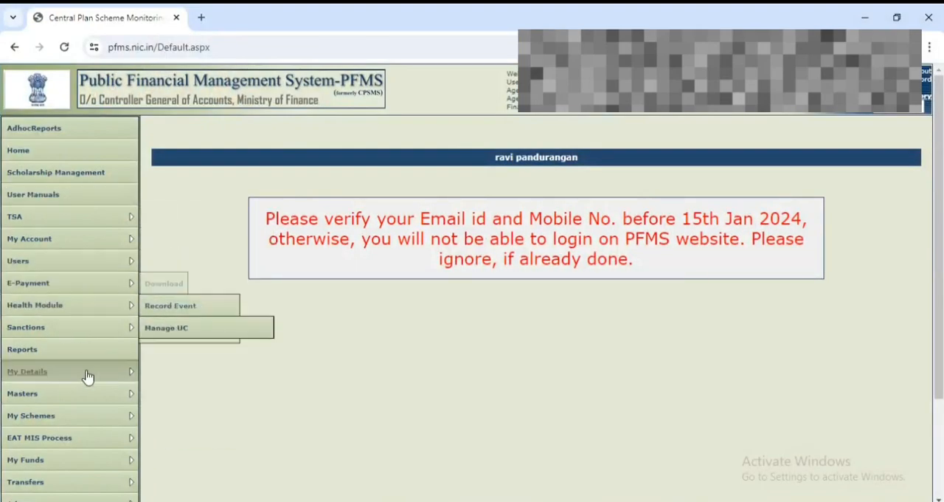
{"action": "scroll", "coordinate": [83, 378], "scroll_direction": "down", "scroll_amount": 1}
{"action": "mouse_move", "coordinate": [68, 332]}
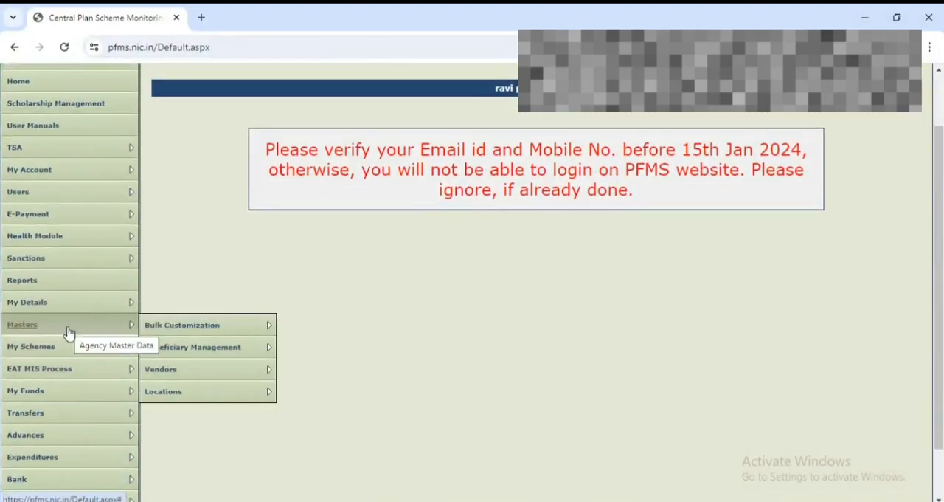
{"action": "mouse_move", "coordinate": [90, 313]}
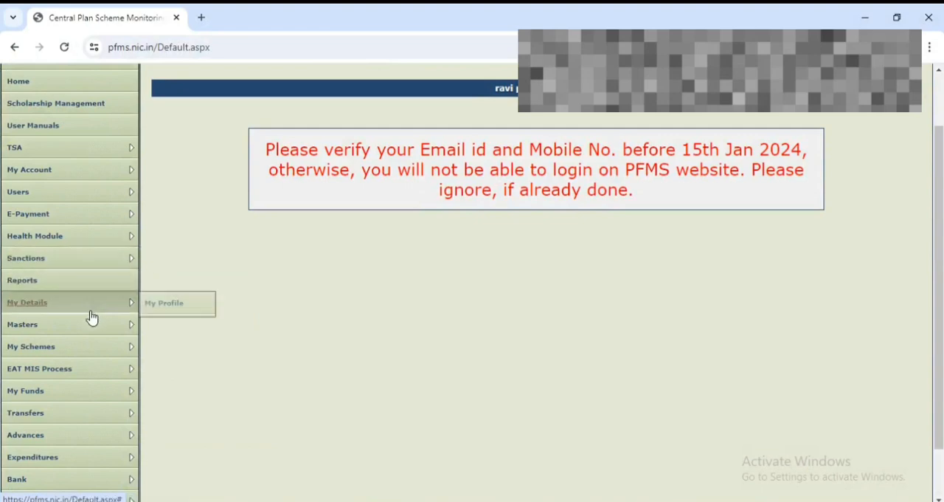
{"action": "scroll", "coordinate": [101, 346], "scroll_direction": "down", "scroll_amount": 1}
{"action": "mouse_move", "coordinate": [101, 332]}
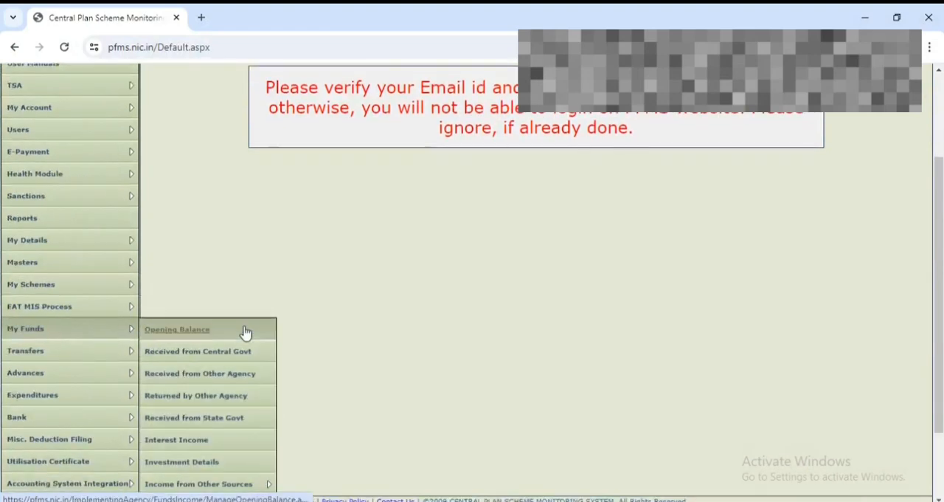
{"action": "scroll", "coordinate": [244, 354], "scroll_direction": "down", "scroll_amount": 2}
{"action": "mouse_move", "coordinate": [244, 386]}
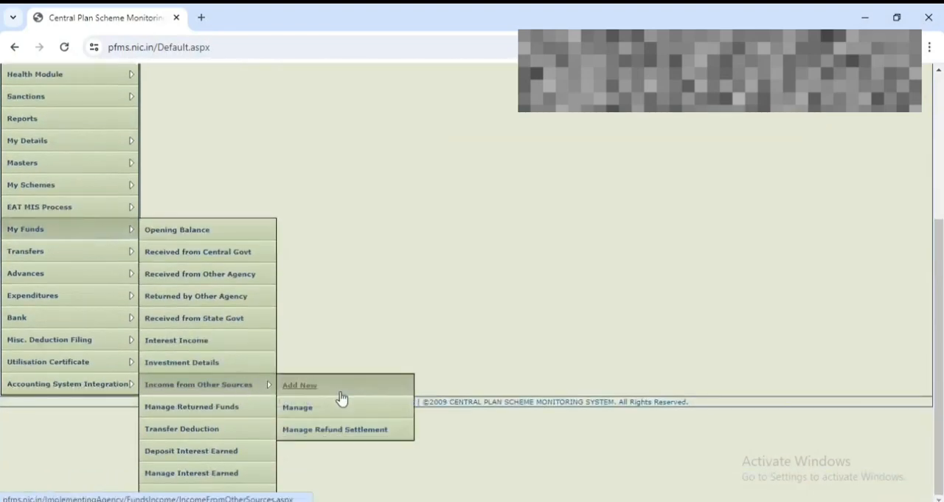
{"action": "left_click", "coordinate": [341, 398]}
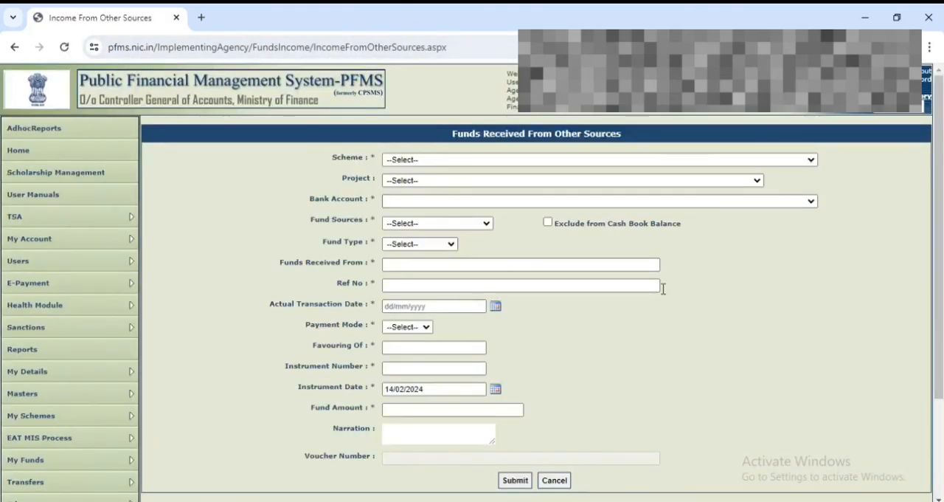
Set the scheme to 9389 - DDU-GKY/ROSHINI and the project to BR_SRI SAI RAJESWARI/BRLPS/PROJ-JOBS/1755/20/610.
{"action": "left_click", "coordinate": [490, 161]}
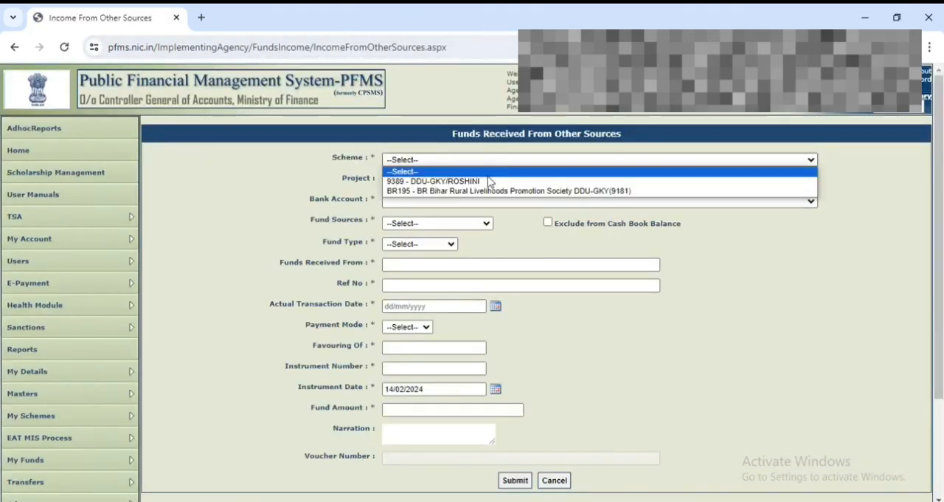
{"action": "left_click", "coordinate": [491, 181]}
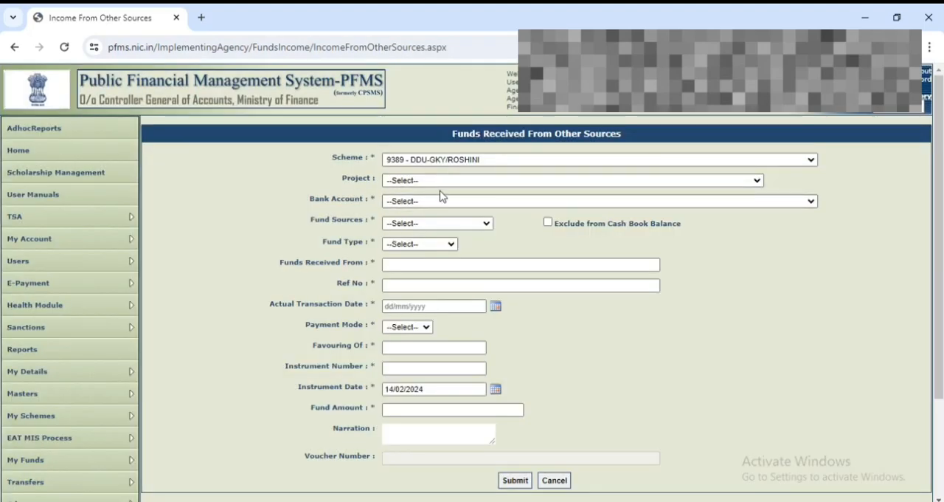
{"action": "left_click", "coordinate": [443, 183]}
{"action": "scroll", "coordinate": [473, 343], "scroll_direction": "down", "scroll_amount": 3}
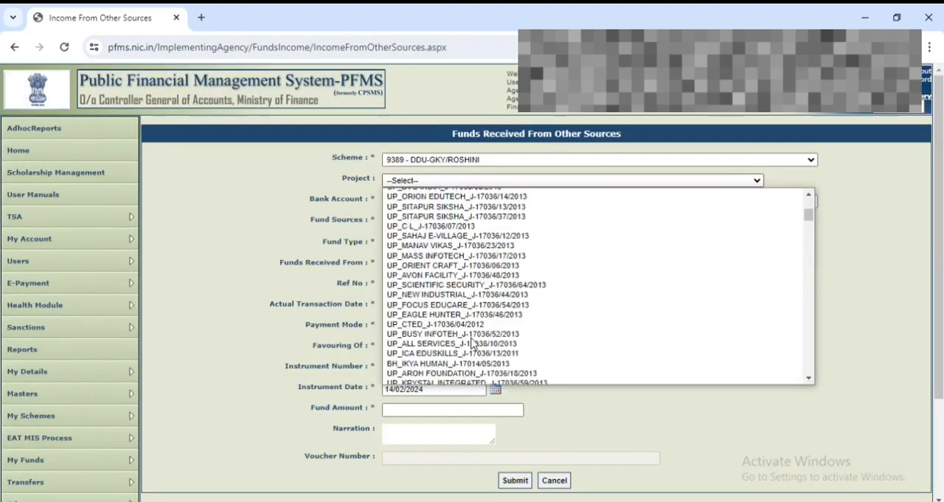
{"action": "scroll", "coordinate": [472, 343], "scroll_direction": "down", "scroll_amount": 10}
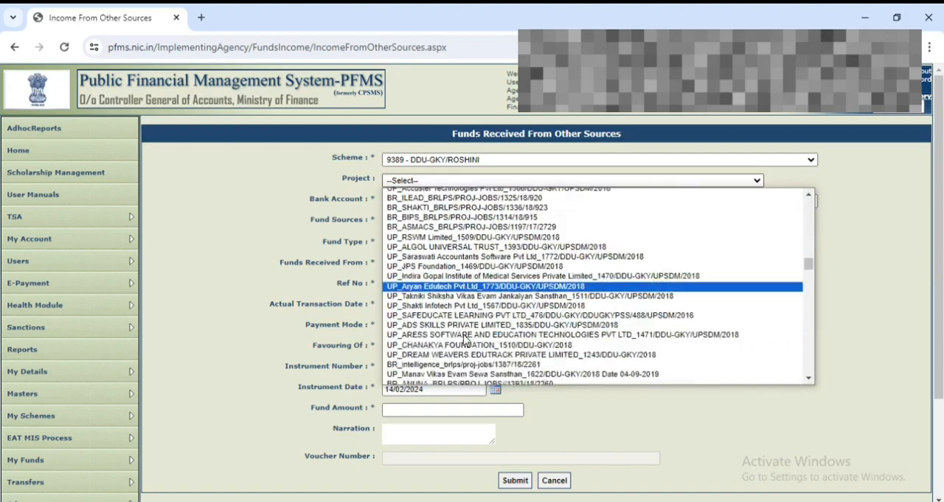
{"action": "scroll", "coordinate": [465, 340], "scroll_direction": "down", "scroll_amount": 10}
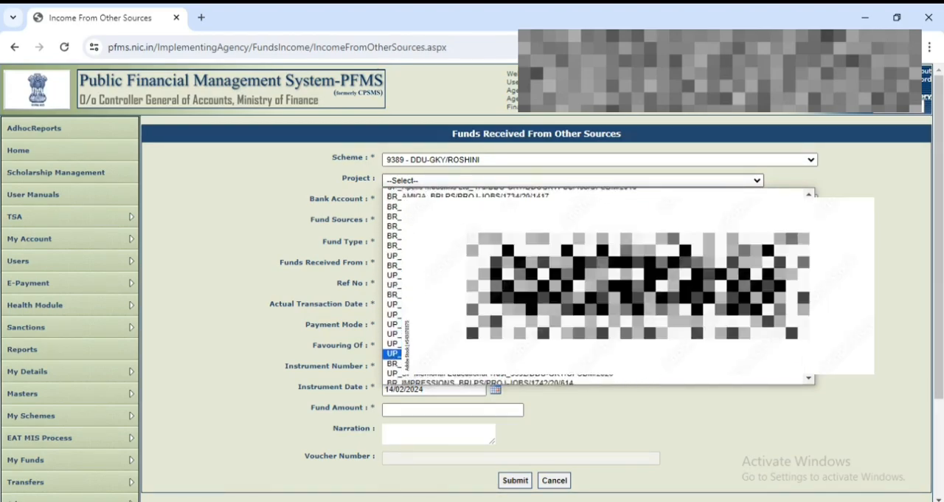
{"action": "scroll", "coordinate": [395, 358], "scroll_direction": "down", "scroll_amount": 5}
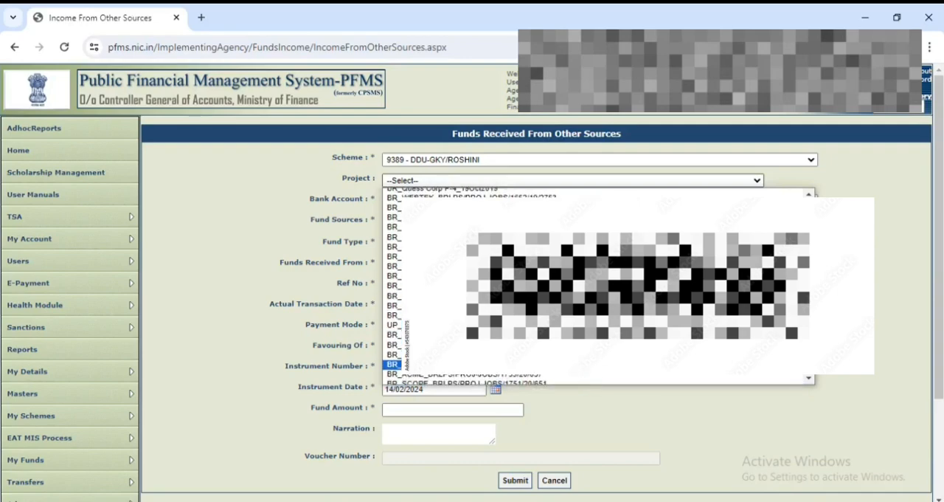
{"action": "left_click", "coordinate": [392, 364]}
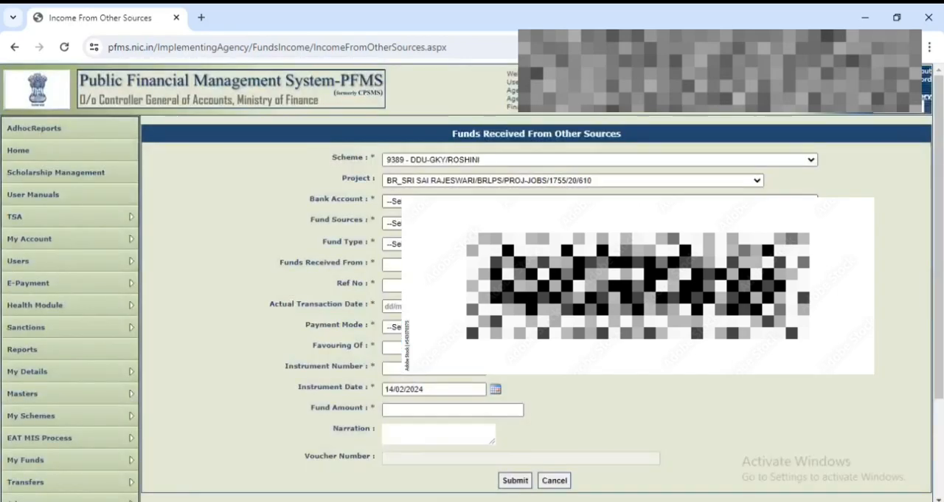
Choose the project's first listed bank account and set both the fund source and the fund type to Loan.
{"action": "left_click", "coordinate": [394, 201]}
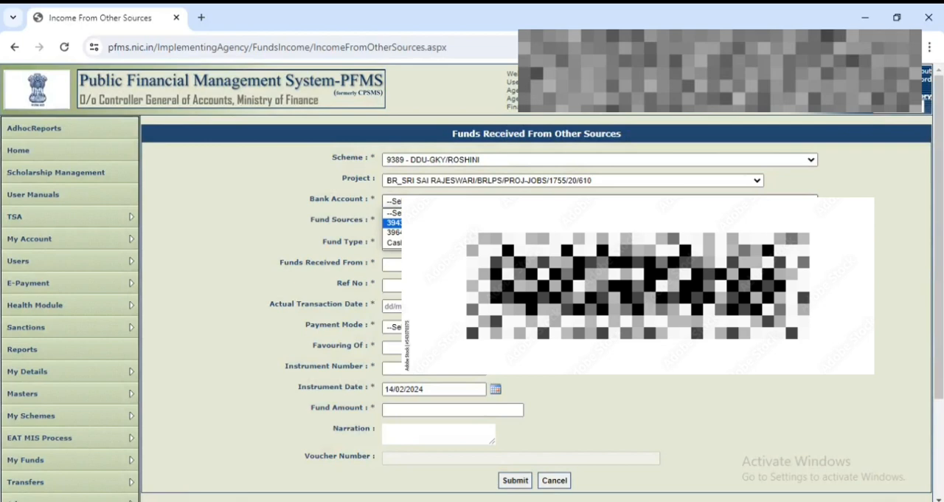
{"action": "left_click", "coordinate": [394, 222]}
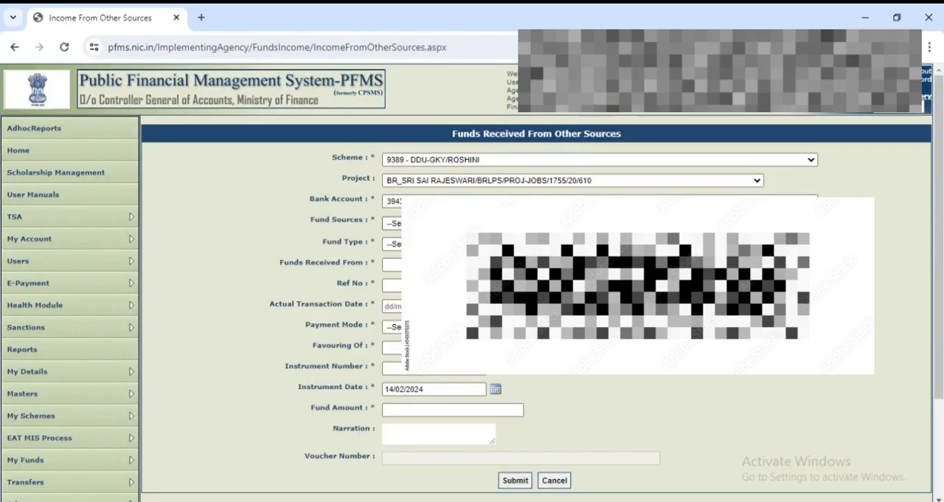
{"action": "left_click", "coordinate": [394, 223]}
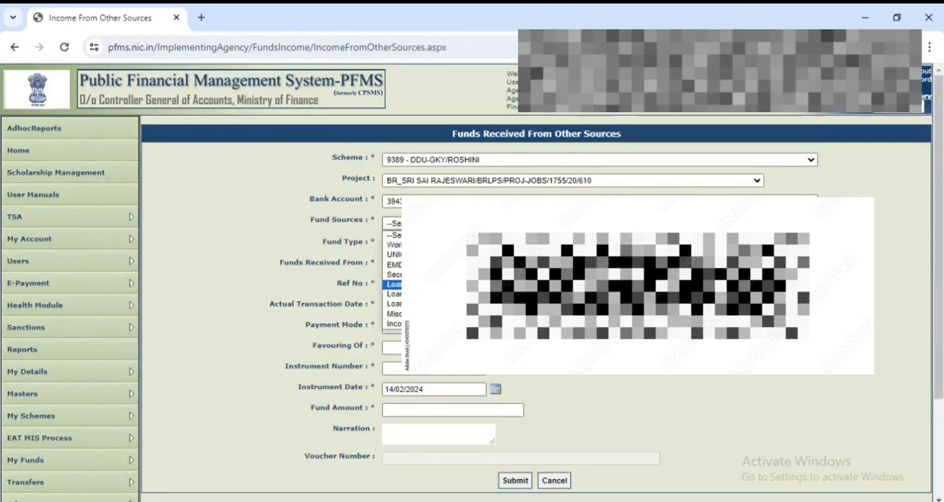
{"action": "left_click", "coordinate": [394, 284]}
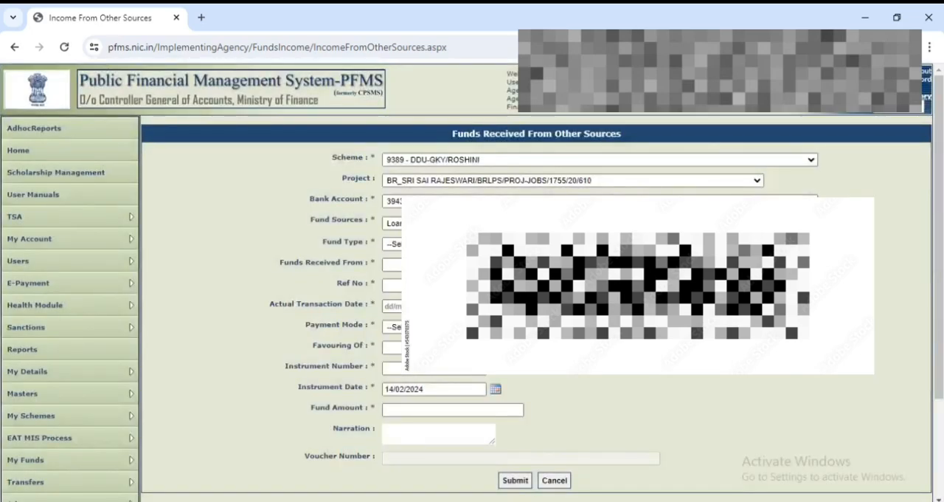
{"action": "left_click", "coordinate": [399, 244]}
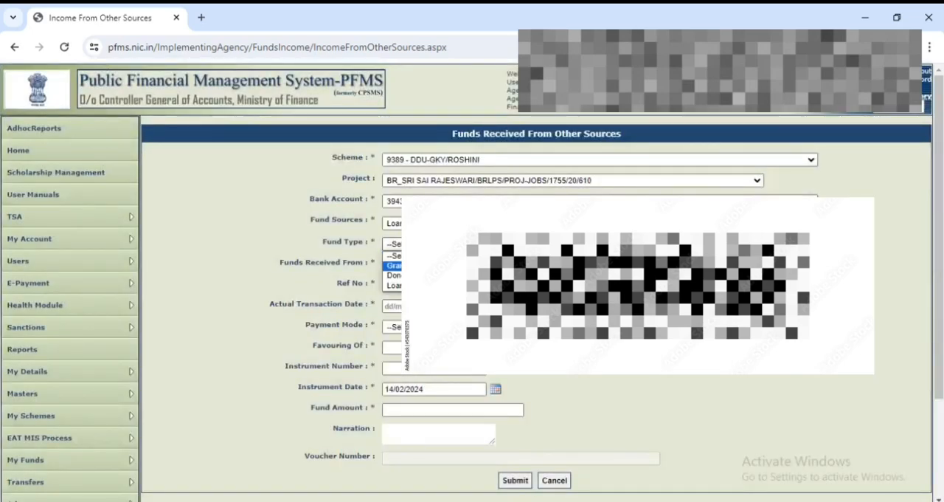
{"action": "left_click", "coordinate": [396, 285]}
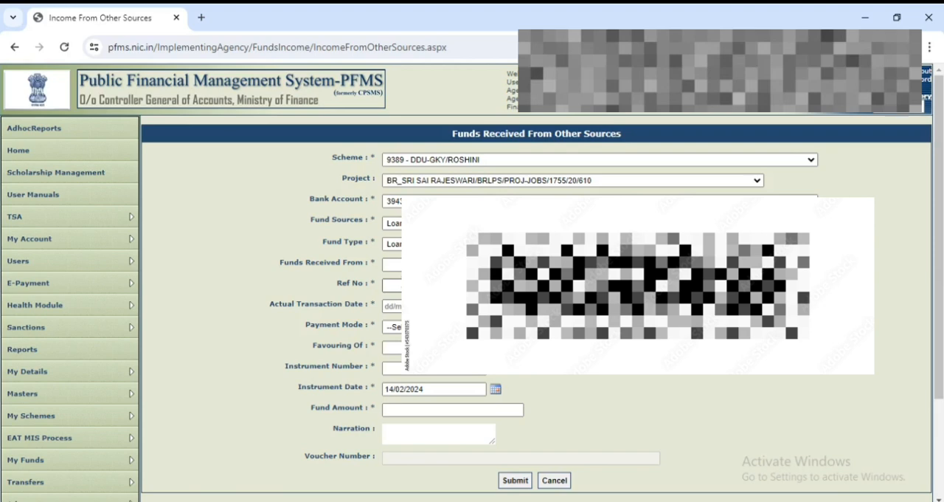
Enter the payer's name and the IMPS reference number, and set the actual transaction date to 14/02/2024.
{"action": "left_click", "coordinate": [428, 264]}
{"action": "type", "text": "B C"}
{"action": "key", "text": "BackSpace"}
{"action": "type", "text": "Ve"}
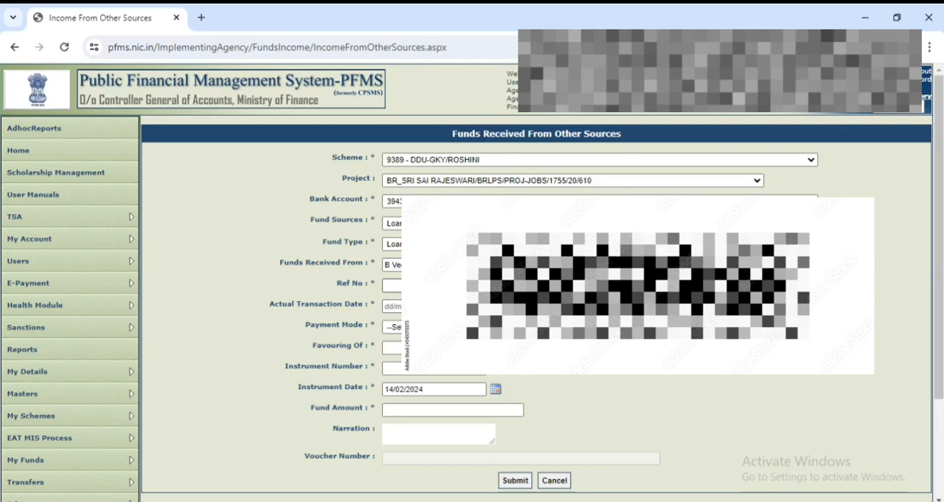
{"action": "type", "text": "IMPS"}
{"action": "left_click", "coordinate": [395, 306]}
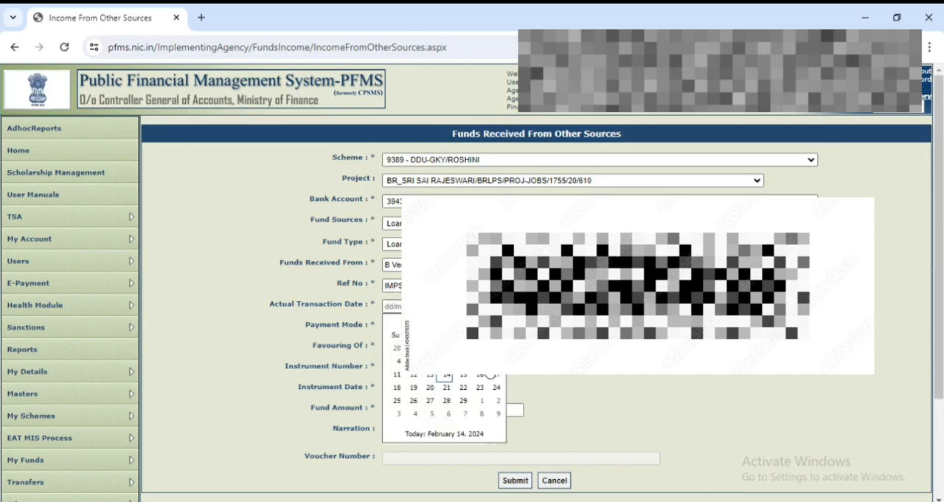
{"action": "left_click", "coordinate": [447, 377]}
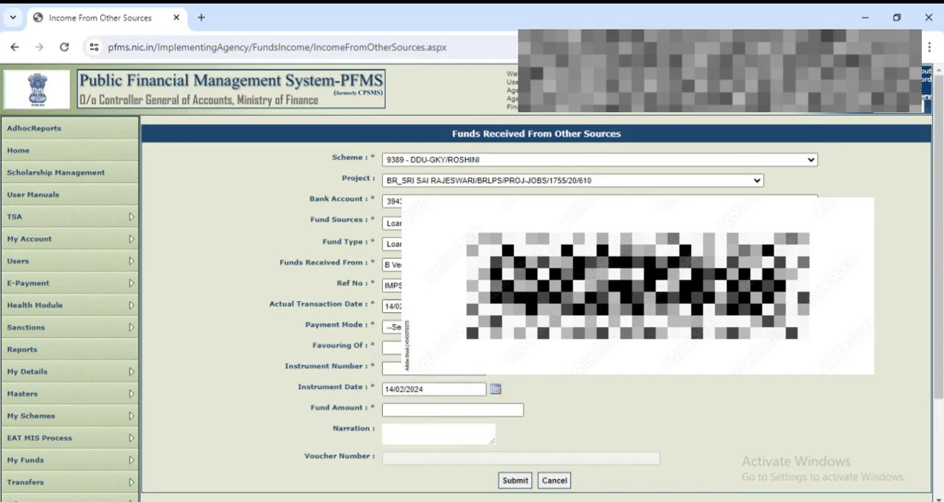
Copy the IMPS reference number and set the payment mode to RTGS.
{"action": "left_click_drag", "start_coordinate": [472, 285], "coordinate": [374, 295]}
{"action": "key", "text": "ctrl+c"}
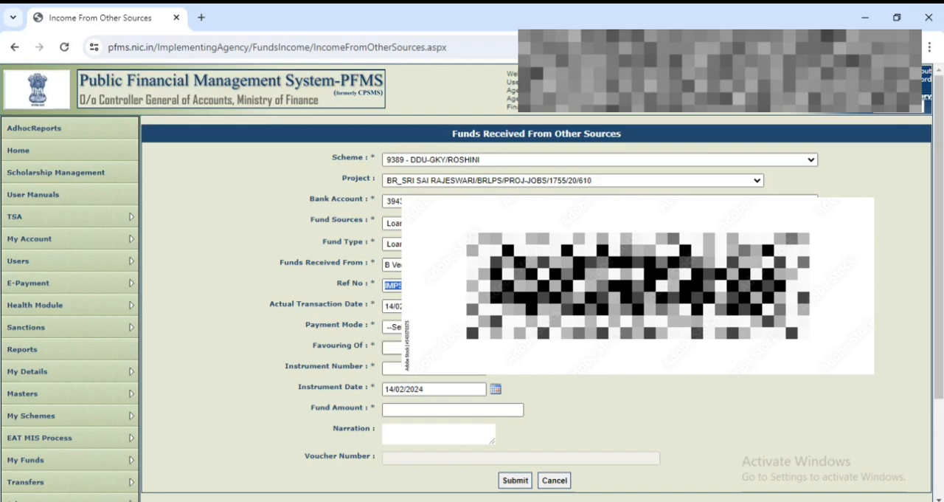
{"action": "left_click", "coordinate": [437, 327]}
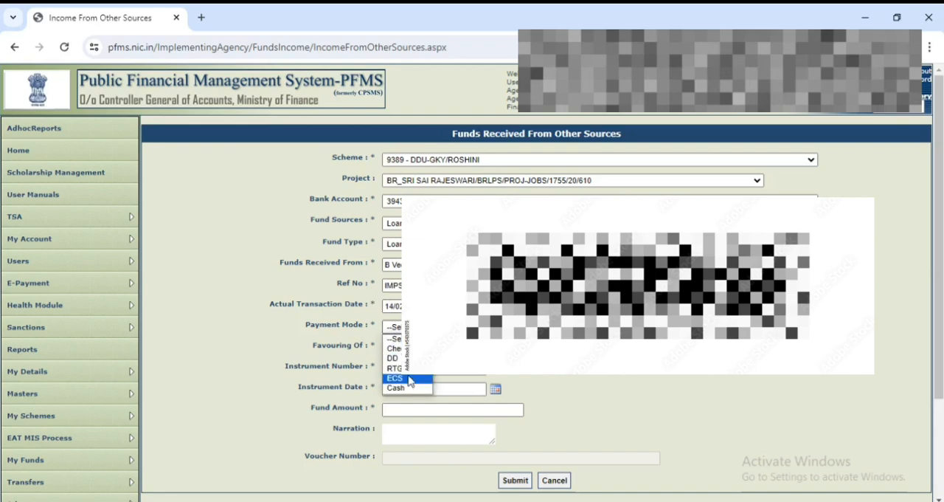
{"action": "left_click", "coordinate": [410, 378]}
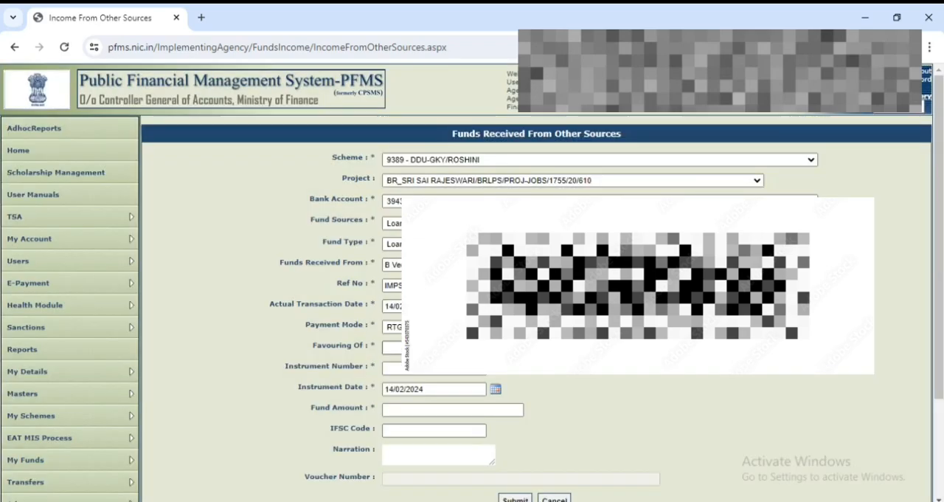
{"action": "key", "text": "ctrl+v"}
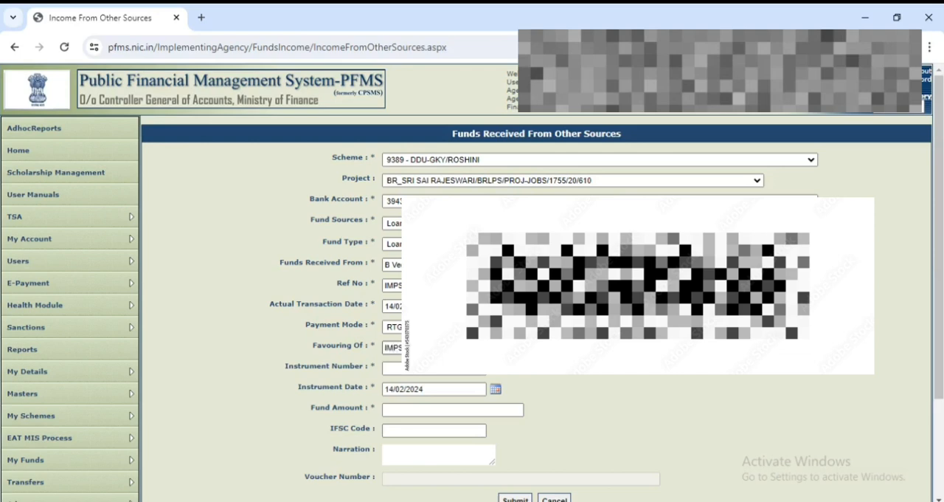
{"action": "left_click", "coordinate": [409, 369]}
{"action": "double_click", "coordinate": [396, 347]}
{"action": "key", "text": "BackSpace"}
Paste the copied IMPS reference as the instrument number and enter the DDU payee name in Favouring Of.
{"action": "left_click", "coordinate": [395, 373]}
{"action": "key", "text": "ctrl+v"}
{"action": "left_click", "coordinate": [384, 347]}
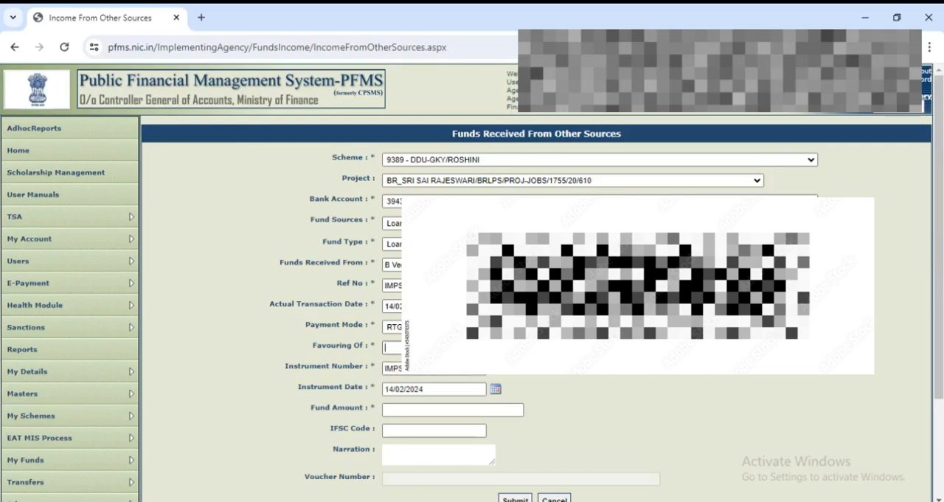
{"action": "type", "text": "DDU"}
{"action": "type", "text": "W"}
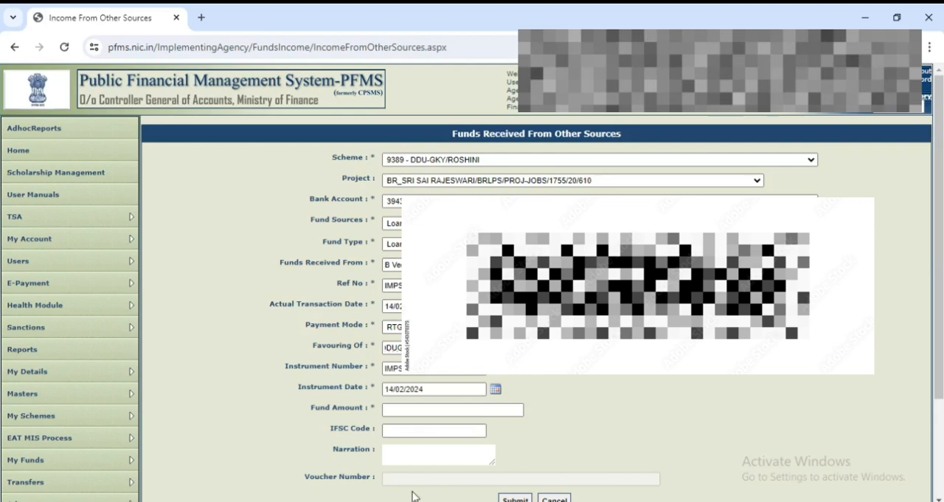
Set the fund amount to 200000 and enter SBIN0063789 as the IFSC code.
{"action": "left_click", "coordinate": [461, 416]}
{"action": "type", "text": "2"}
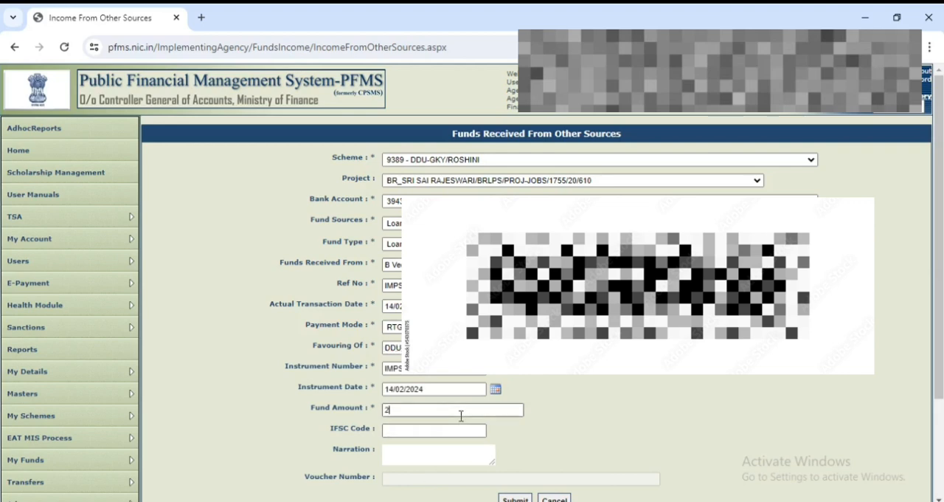
{"action": "type", "text": "00000"}
{"action": "left_click", "coordinate": [453, 430]}
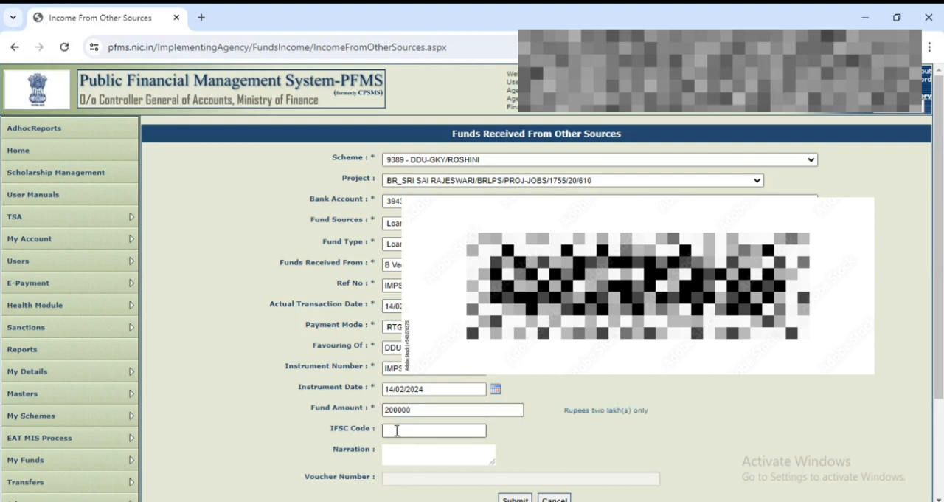
{"action": "type", "text": "SBIN0063789"}
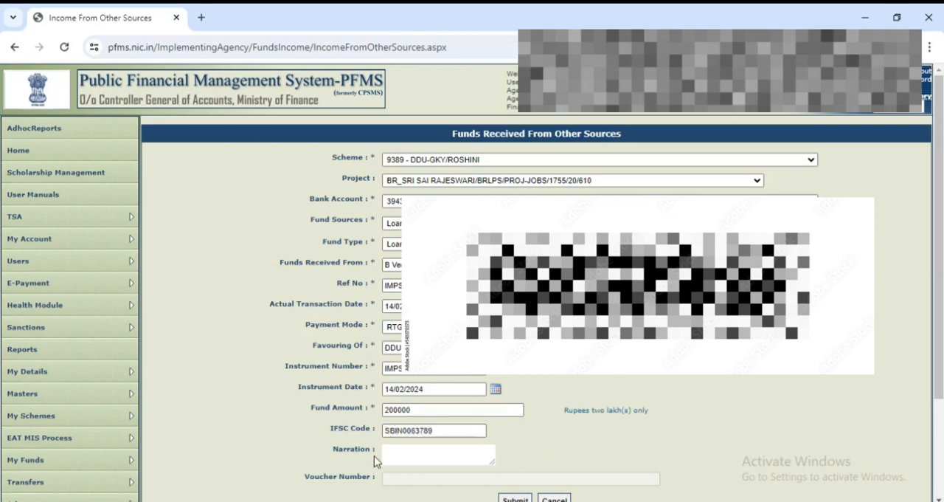
Enter "Loan" as the narration, submit the transaction and acknowledge the saved voucher.
{"action": "left_click", "coordinate": [454, 456]}
{"action": "type", "text": "Loan"}
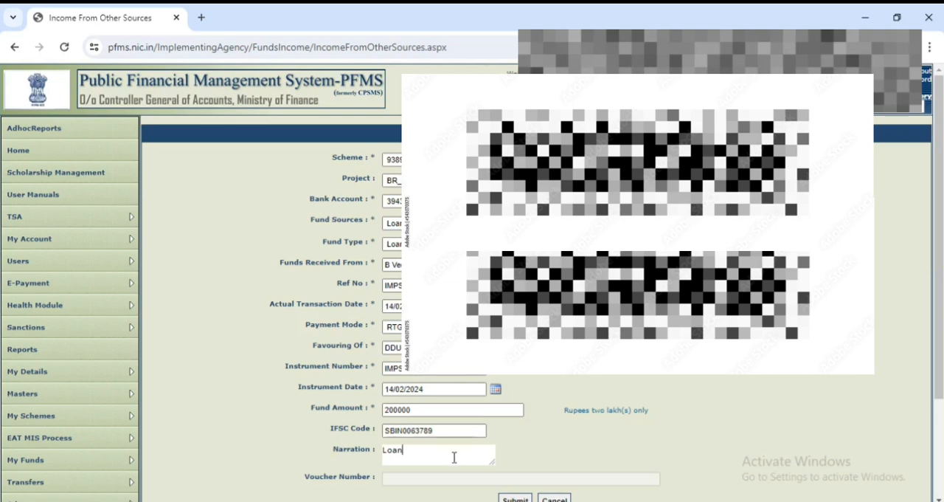
{"action": "scroll", "coordinate": [406, 433], "scroll_direction": "down", "scroll_amount": 2}
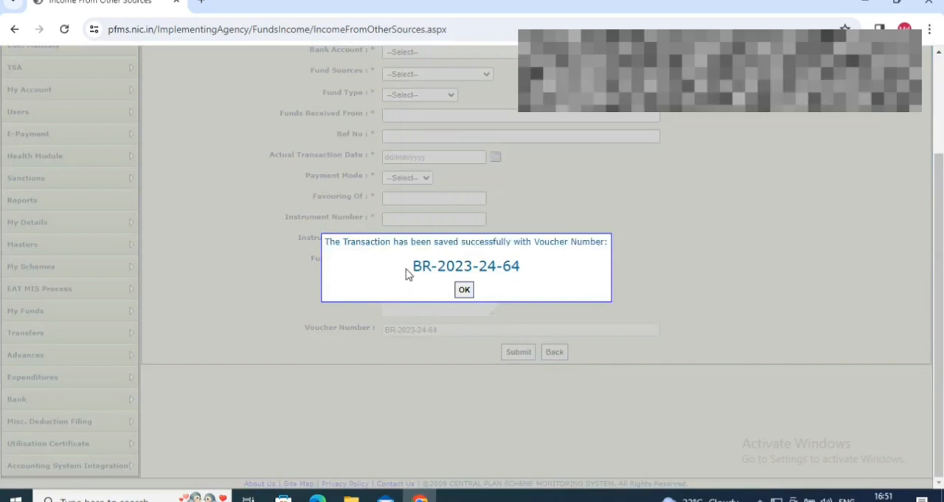
{"action": "left_click_drag", "start_coordinate": [406, 273], "coordinate": [565, 276]}
{"action": "left_click", "coordinate": [464, 289]}
Open the Manage page for Income from Other Sources under My Funds.
{"action": "scroll", "coordinate": [464, 289], "scroll_direction": "down", "scroll_amount": 2}
{"action": "mouse_move", "coordinate": [70, 211]}
{"action": "mouse_move", "coordinate": [262, 367]}
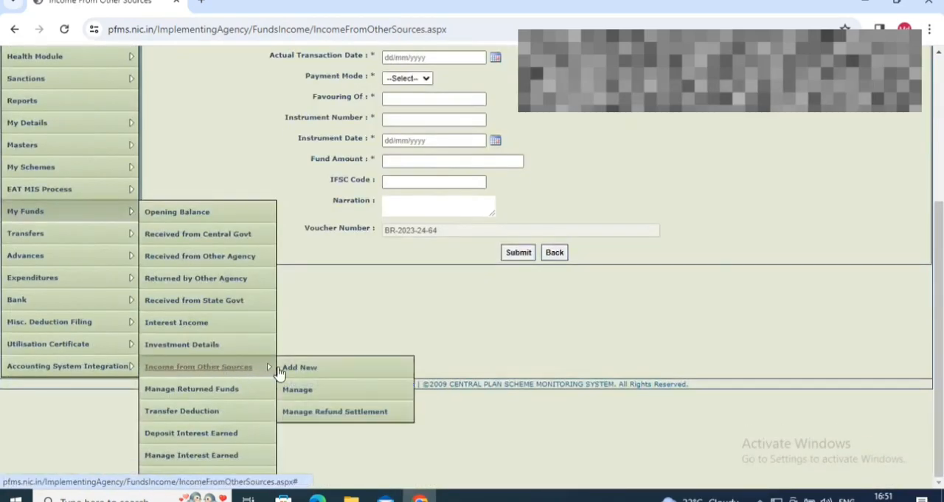
{"action": "left_click", "coordinate": [314, 396]}
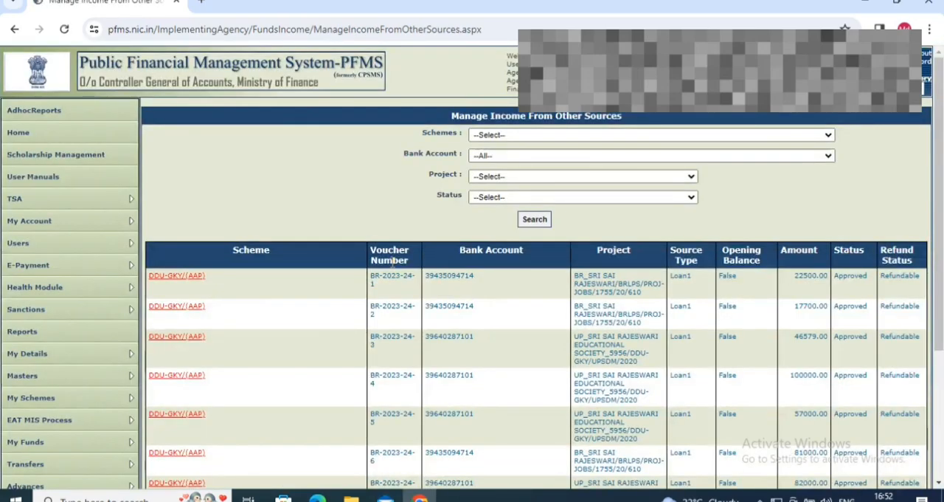
Filter the income list by scheme 9389 - DDU-GKY/ROSHINI, the first State Bank of India account and status Created.
{"action": "scroll", "coordinate": [393, 263], "scroll_direction": "down", "scroll_amount": 1}
{"action": "scroll", "coordinate": [517, 222], "scroll_direction": "up", "scroll_amount": 1}
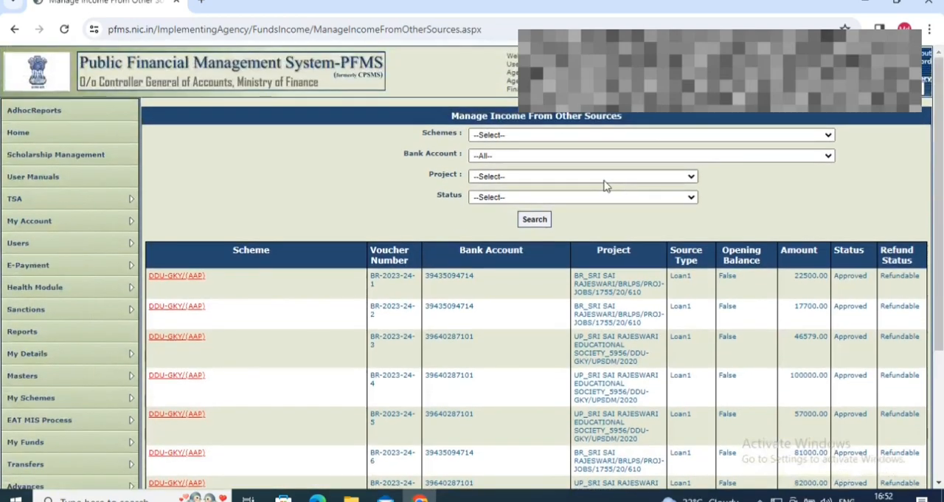
{"action": "left_click", "coordinate": [681, 135]}
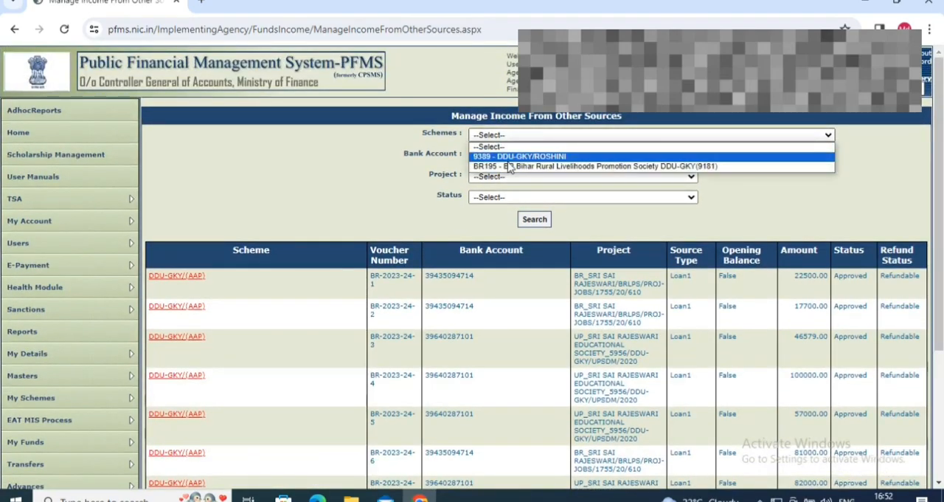
{"action": "left_click", "coordinate": [506, 157]}
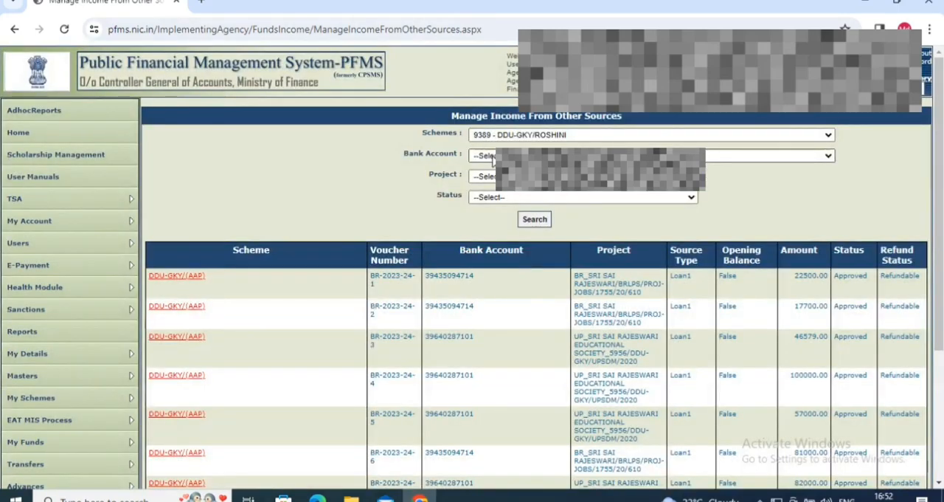
{"action": "left_click", "coordinate": [492, 155]}
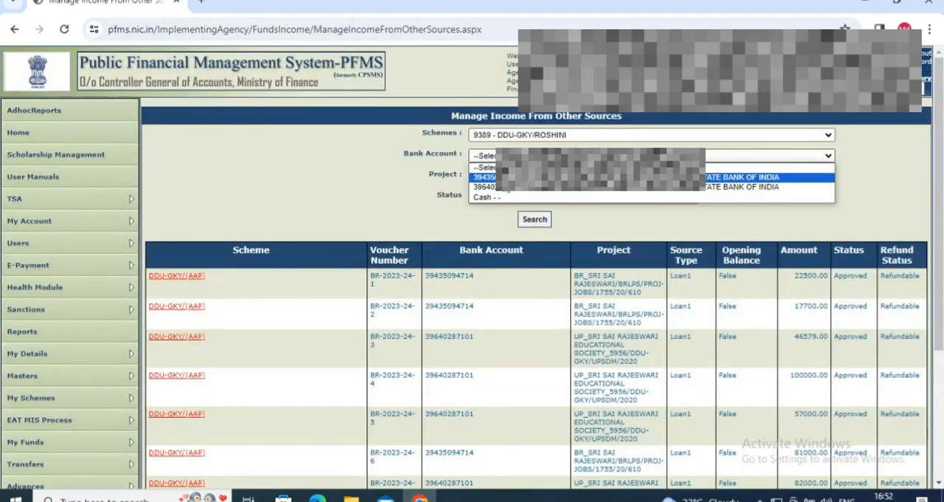
{"action": "left_click", "coordinate": [505, 179]}
{"action": "left_click", "coordinate": [497, 197]}
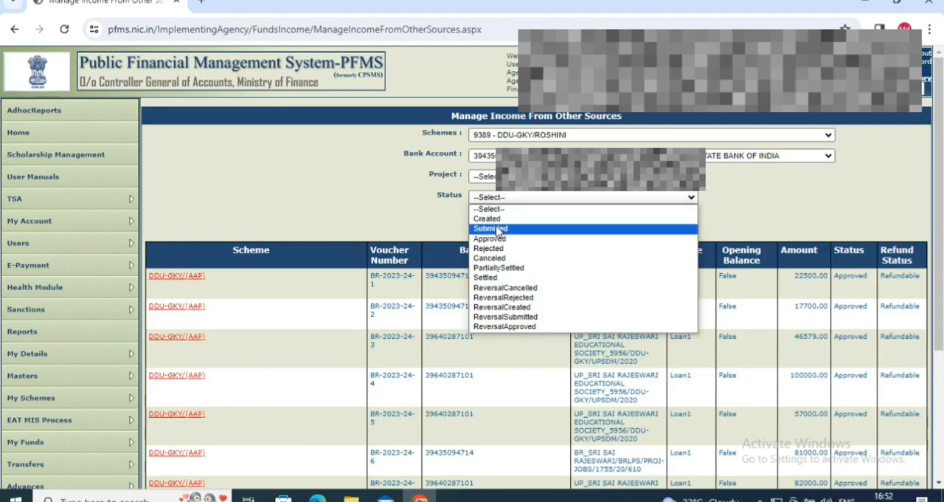
{"action": "left_click", "coordinate": [497, 219]}
{"action": "left_click", "coordinate": [535, 219]}
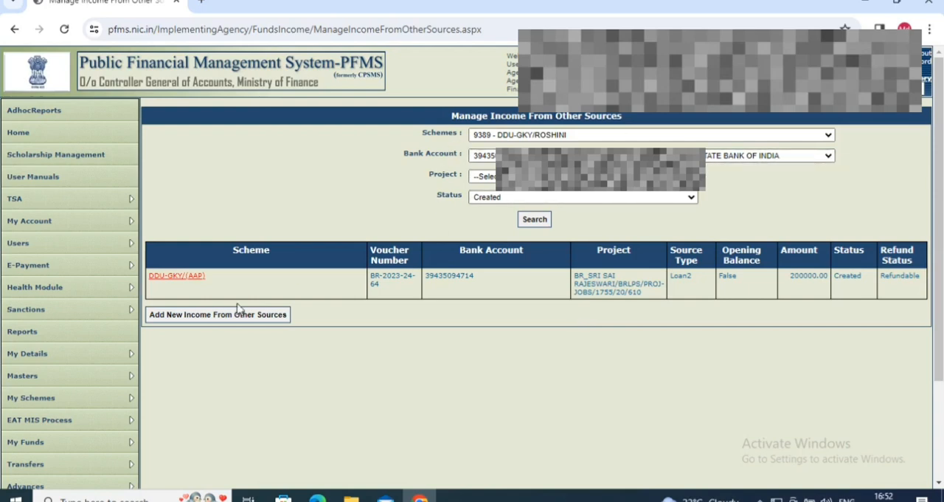
Open the 200000 loan voucher from the filtered list and submit it for approval.
{"action": "left_click", "coordinate": [192, 284]}
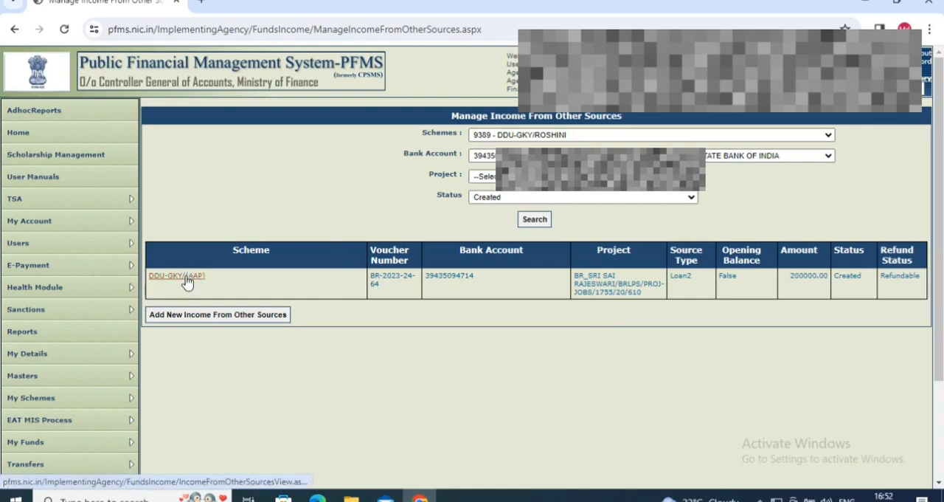
{"action": "scroll", "coordinate": [526, 282], "scroll_direction": "down", "scroll_amount": 2}
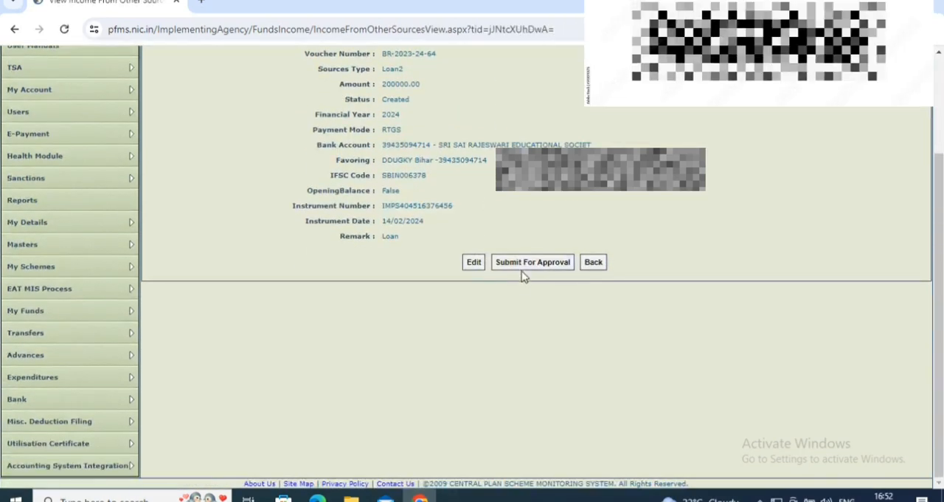
{"action": "left_click", "coordinate": [527, 258]}
{"action": "left_click", "coordinate": [529, 259]}
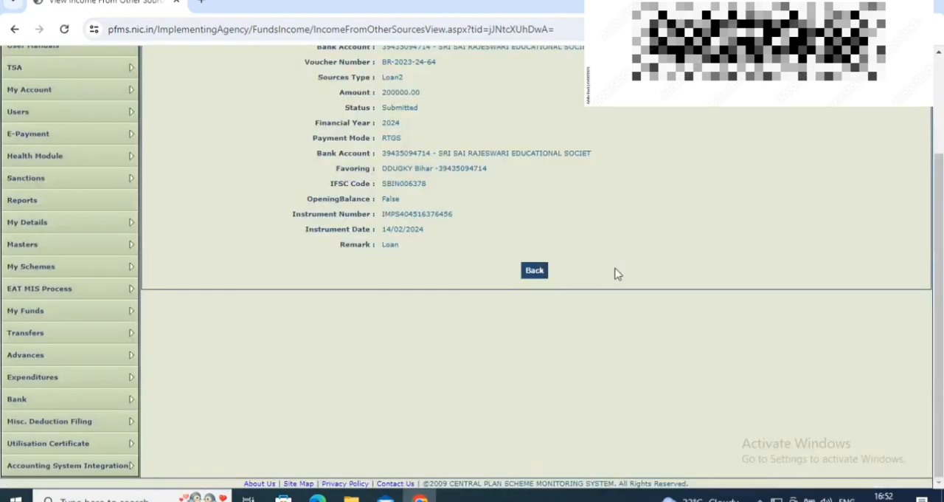
{"action": "scroll", "coordinate": [619, 274], "scroll_direction": "up", "scroll_amount": 3}
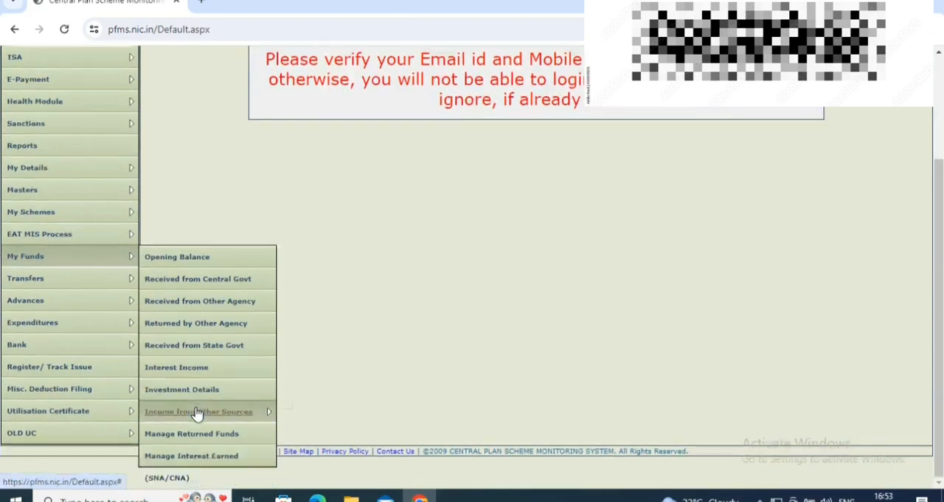
In the approver's login, open Manage under Income from Other Sources and filter by scheme DDU-GKY/ROSHINI, the listed bank account and status Submitted.
{"action": "mouse_move", "coordinate": [258, 415]}
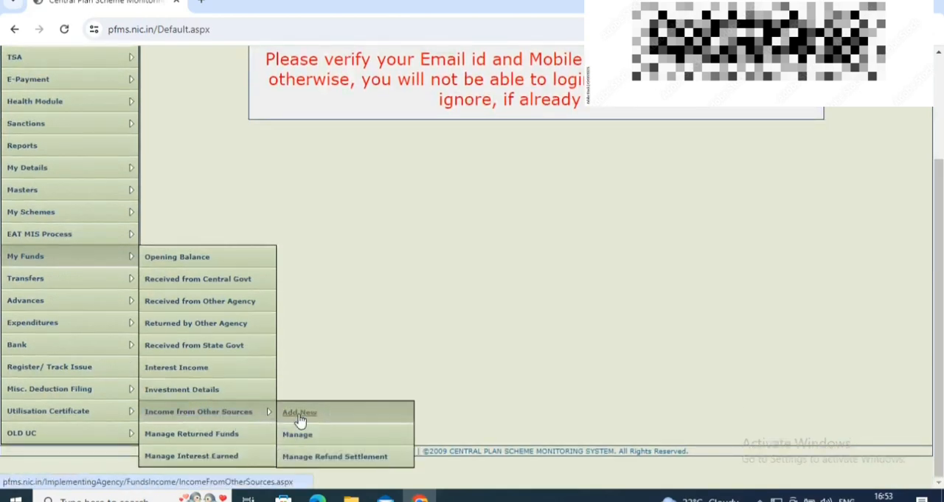
{"action": "left_click", "coordinate": [309, 434]}
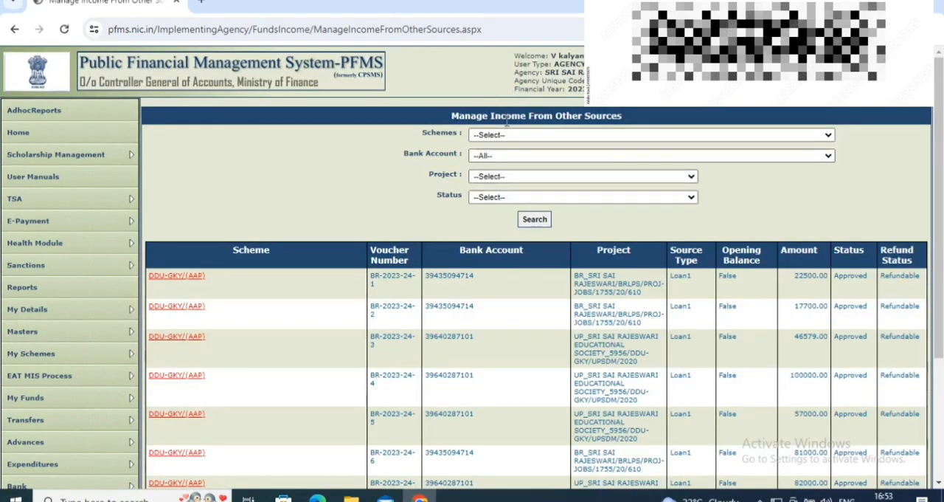
{"action": "left_click", "coordinate": [506, 134]}
{"action": "left_click", "coordinate": [502, 156]}
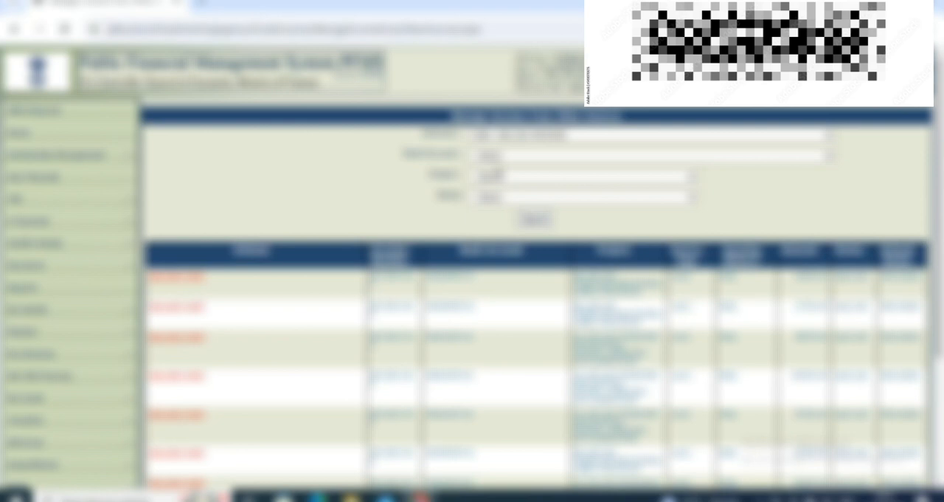
{"action": "left_click", "coordinate": [499, 158]}
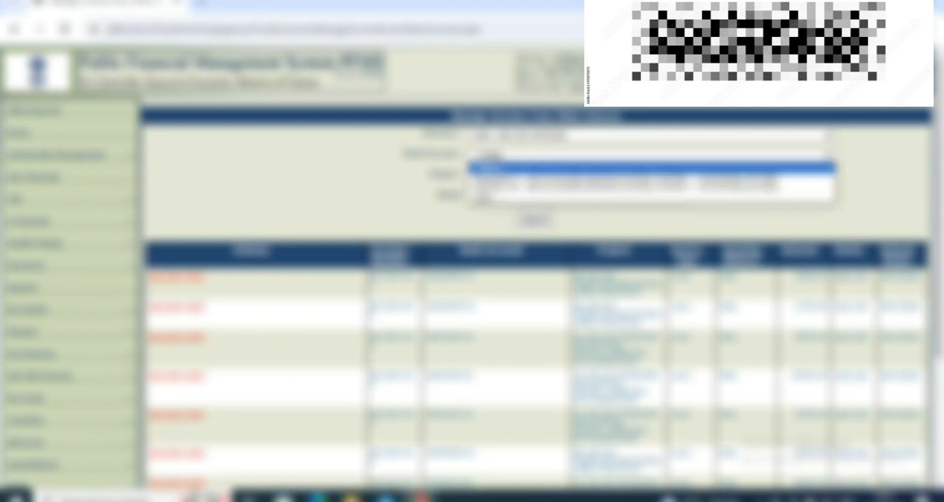
{"action": "left_click", "coordinate": [509, 181]}
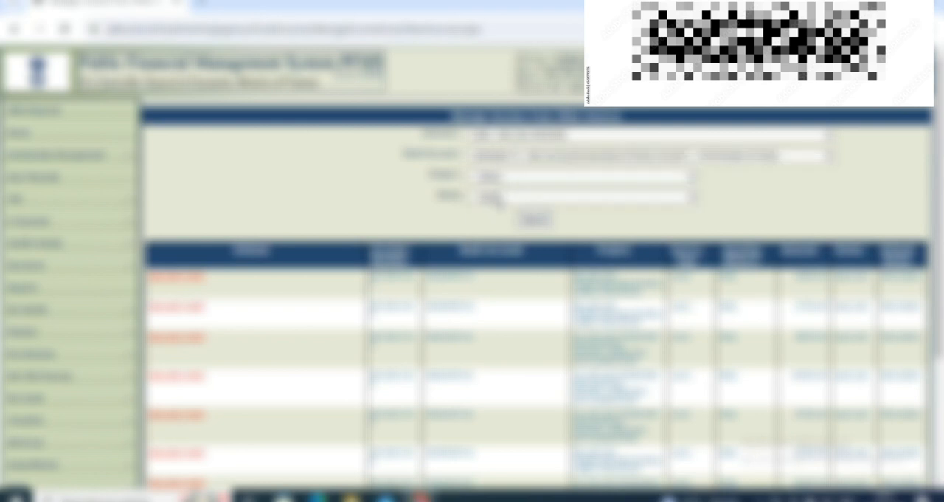
{"action": "left_click", "coordinate": [494, 197]}
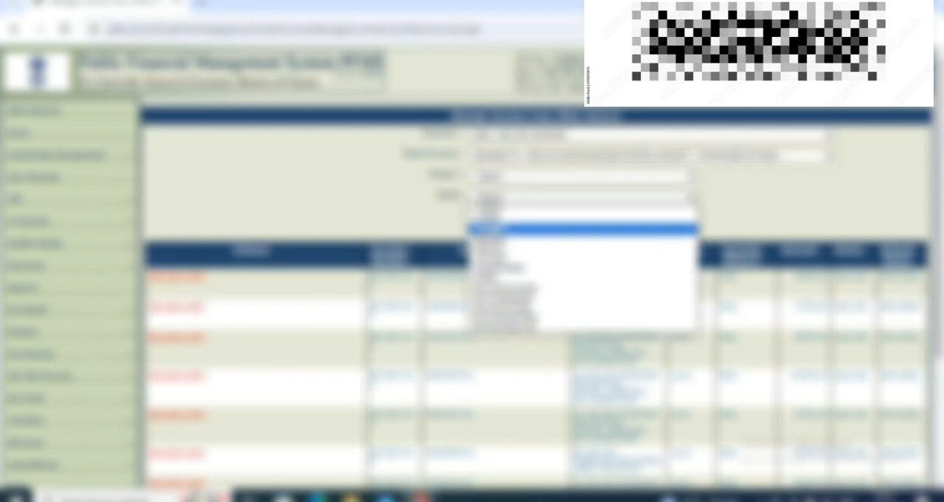
{"action": "left_click", "coordinate": [492, 230]}
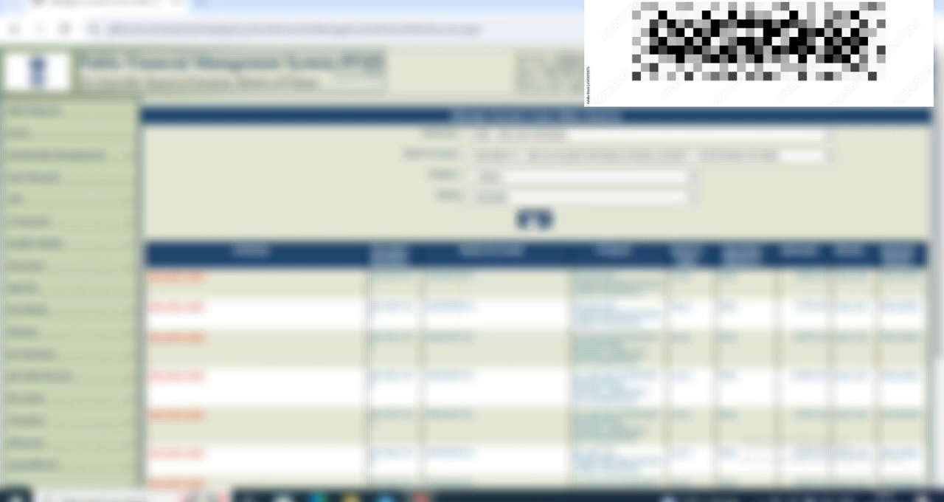
{"action": "left_click", "coordinate": [534, 219]}
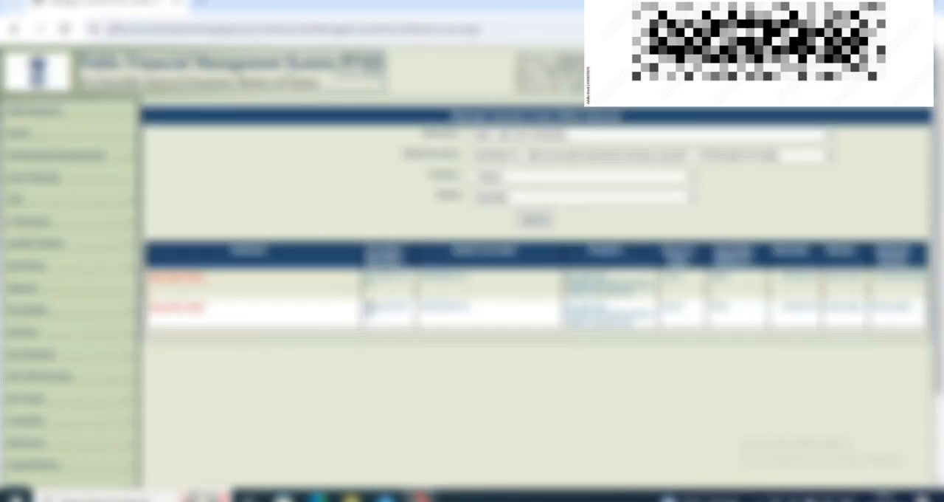
Open the second submitted voucher in the filtered list, approve it and confirm the approval.
{"action": "left_click_drag", "start_coordinate": [366, 307], "coordinate": [403, 332]}
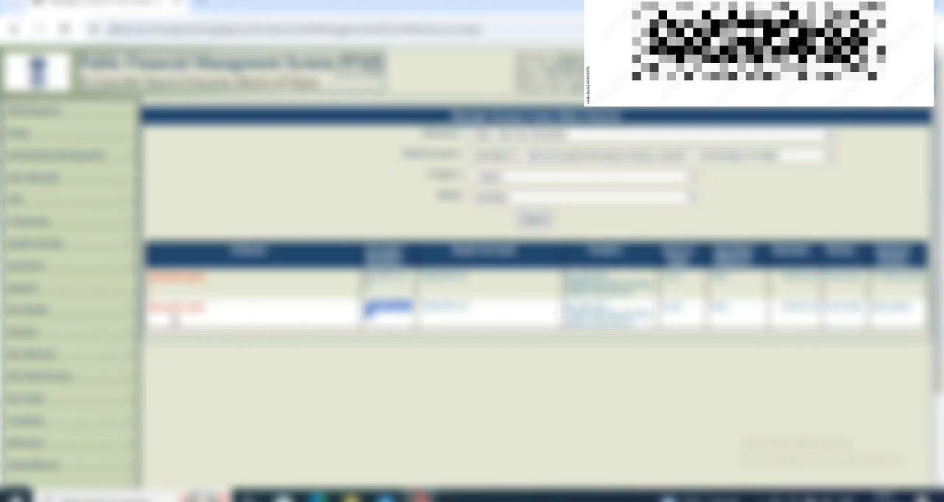
{"action": "left_click", "coordinate": [177, 310]}
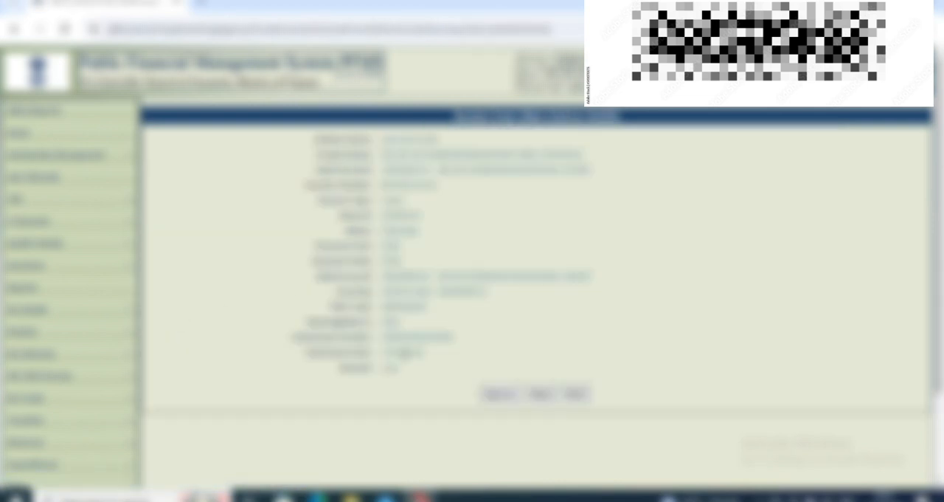
{"action": "left_click", "coordinate": [498, 393]}
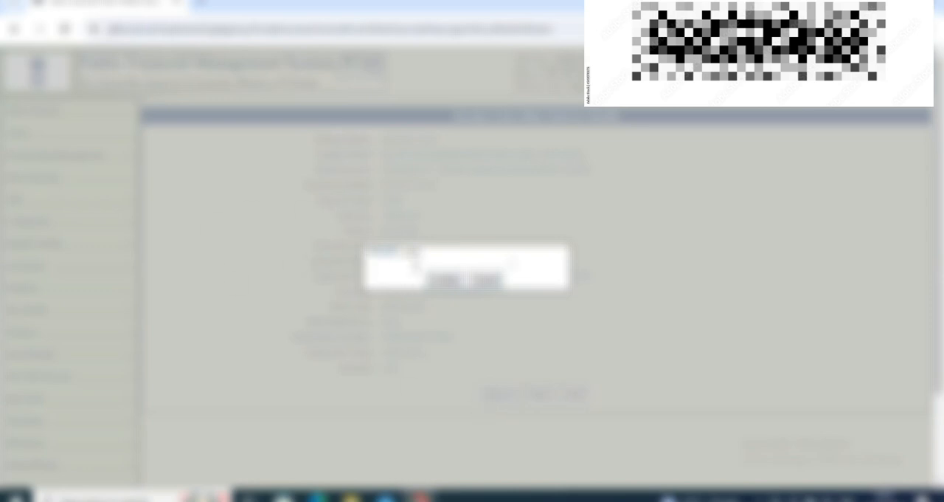
{"action": "left_click", "coordinate": [446, 279]}
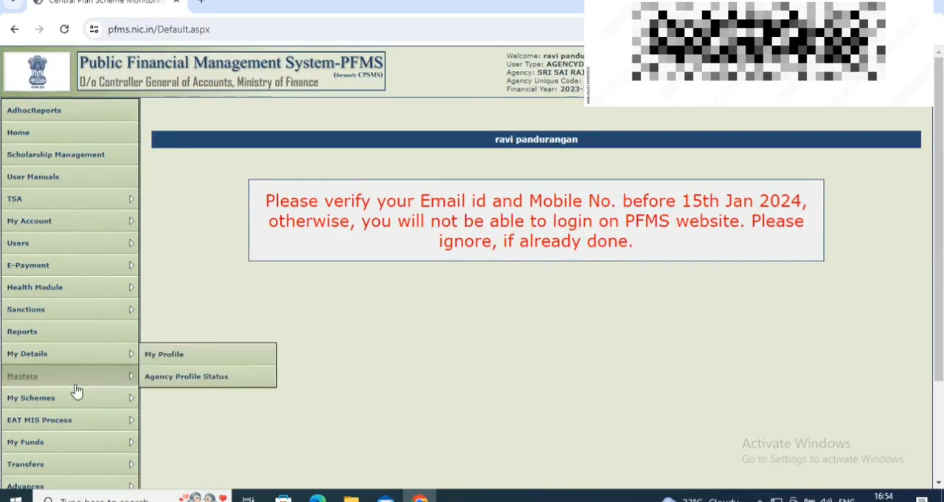
In the other agency login, start a new expenditure entry and select scheme 9389 - DDU-GKY/ROSHINI.
{"action": "scroll", "coordinate": [83, 420], "scroll_direction": "down", "scroll_amount": 2}
{"action": "mouse_move", "coordinate": [80, 386]}
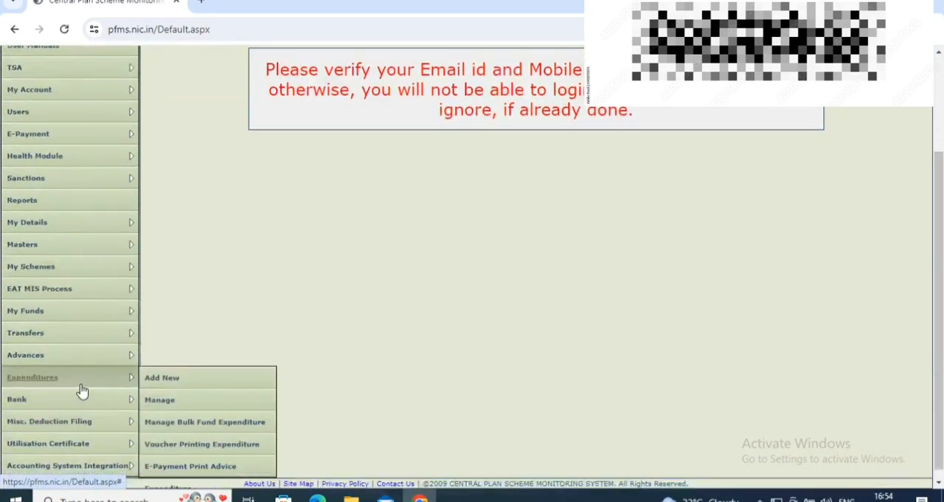
{"action": "left_click", "coordinate": [180, 388]}
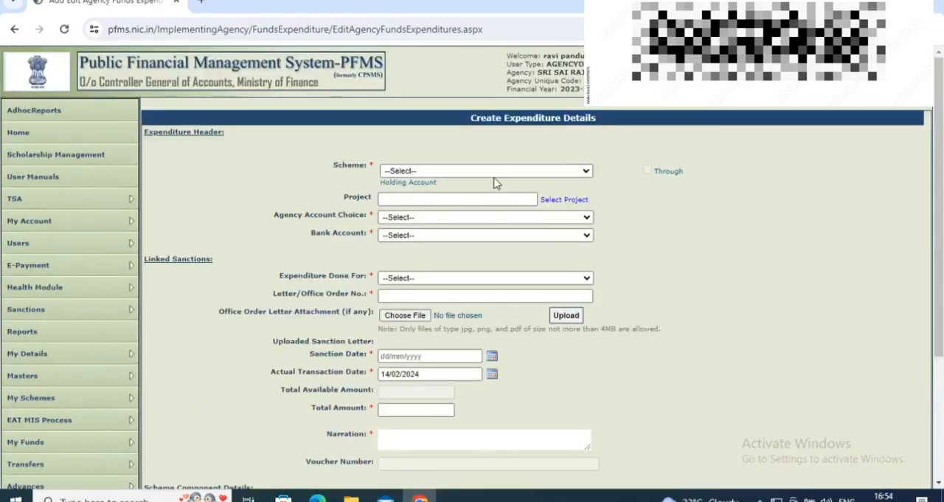
{"action": "left_click", "coordinate": [424, 171]}
{"action": "left_click", "coordinate": [427, 192]}
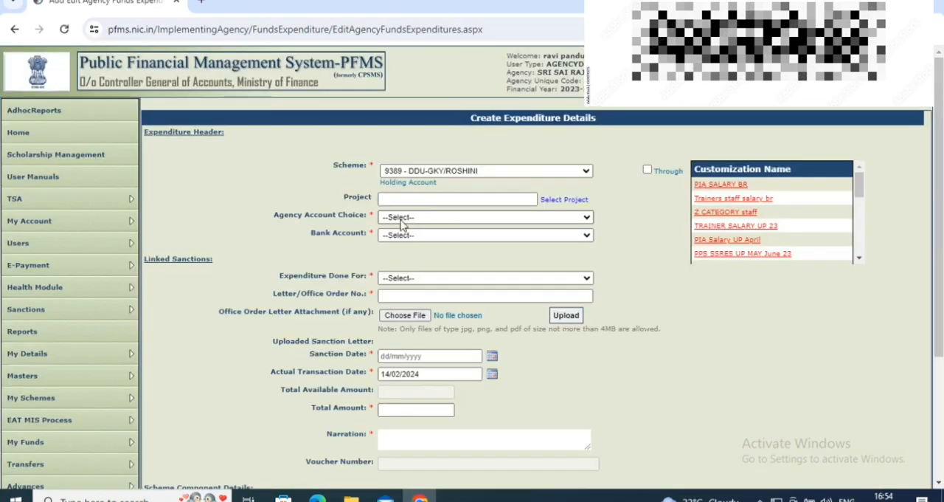
Set the agency account choice to Self, choose the first State Bank of India account and check the total available amount.
{"action": "left_click", "coordinate": [418, 217]}
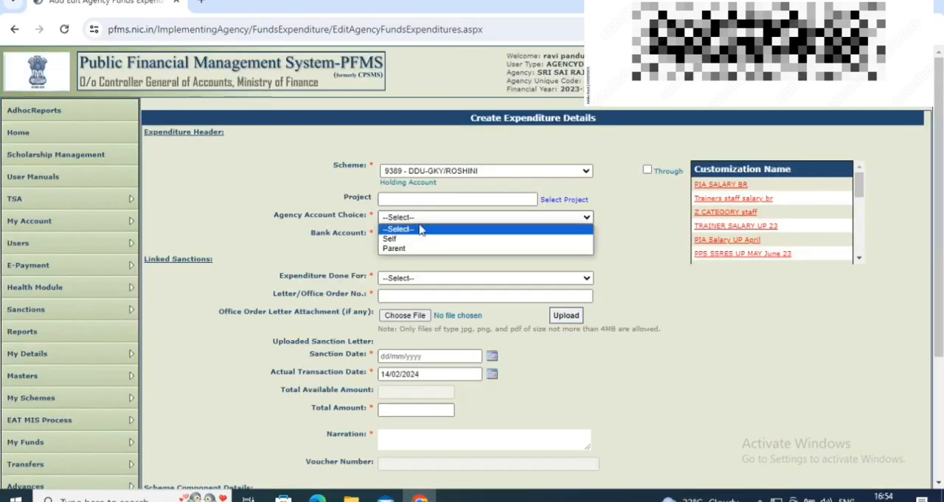
{"action": "left_click", "coordinate": [391, 236]}
{"action": "left_click", "coordinate": [424, 237]}
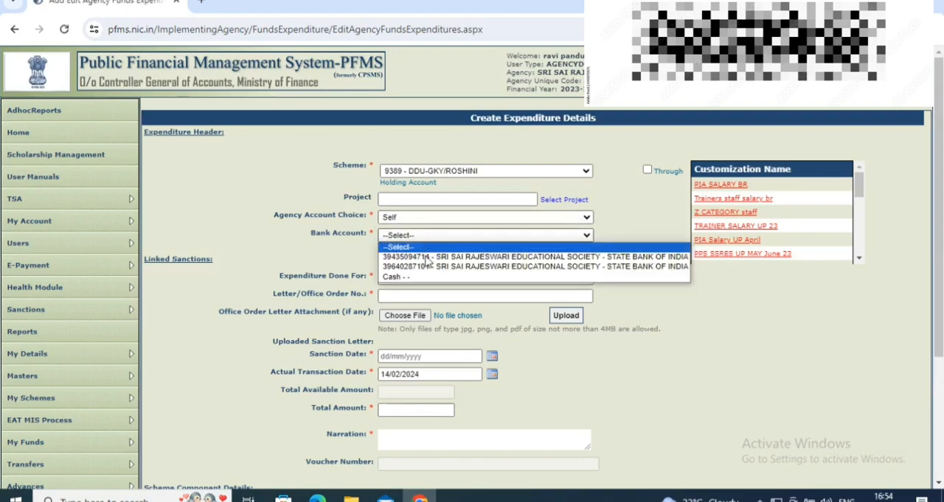
{"action": "left_click", "coordinate": [428, 264]}
{"action": "scroll", "coordinate": [398, 262], "scroll_direction": "down", "scroll_amount": 1}
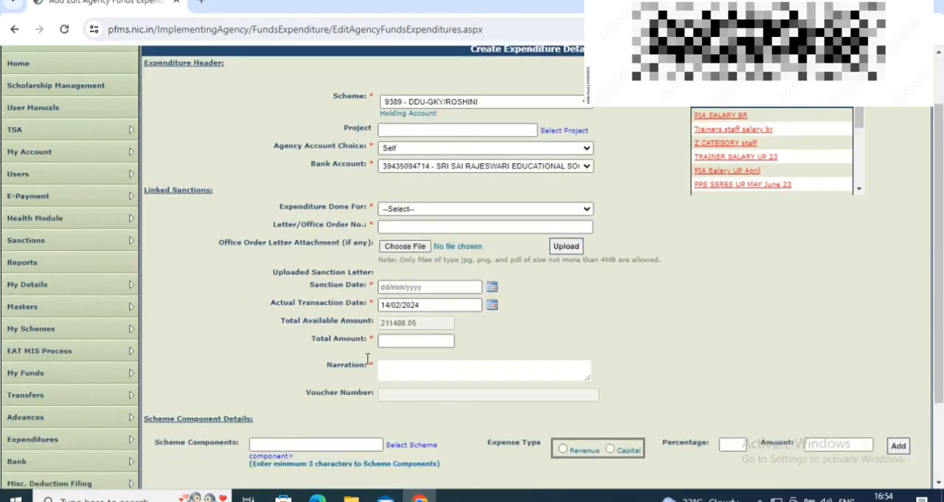
{"action": "mouse_move", "coordinate": [425, 329]}
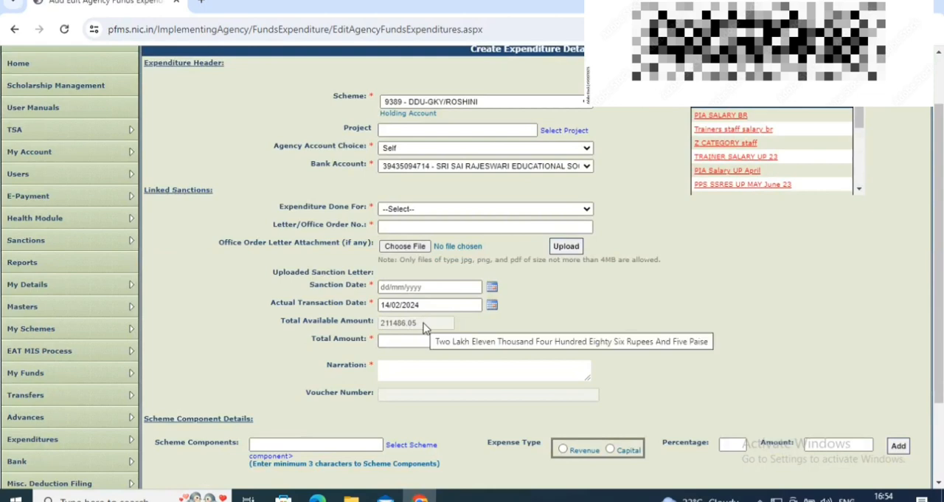